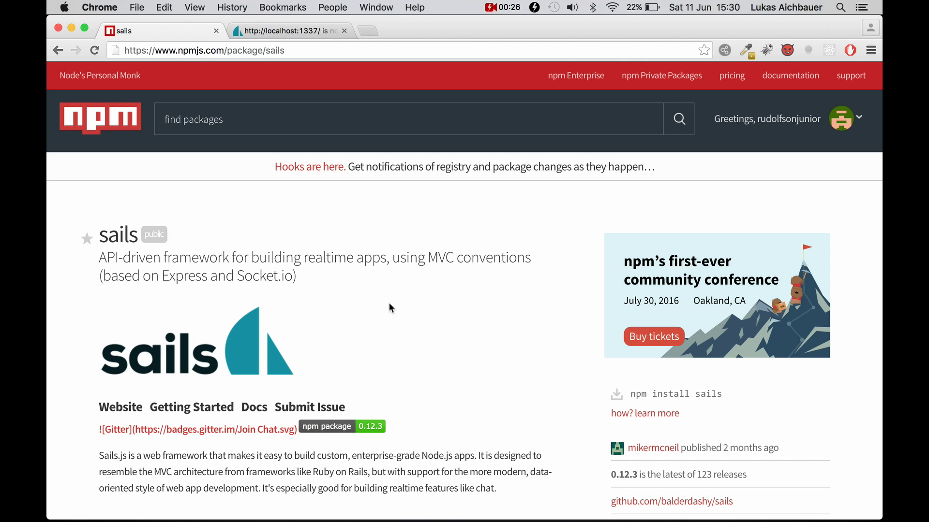
scroll(392, 312, down, 5)
scroll(393, 312, up, 3)
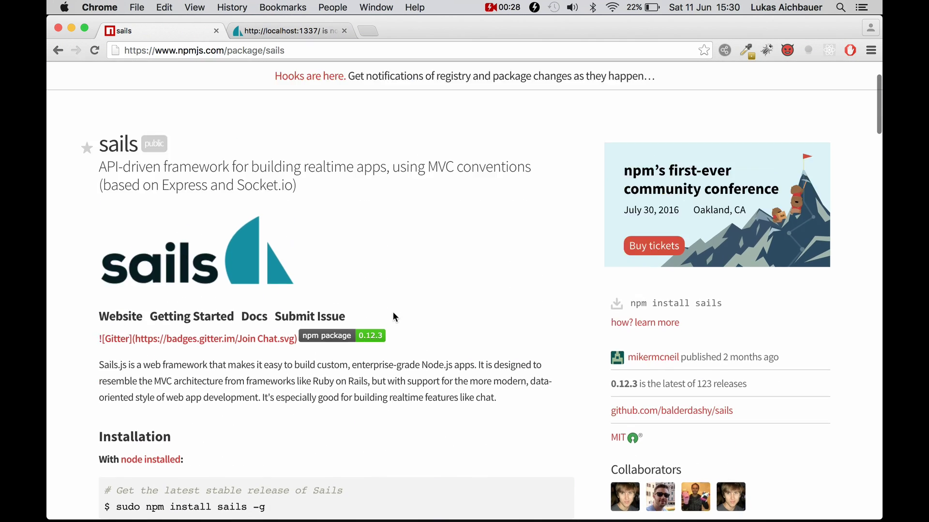
scroll(393, 312, up, 3)
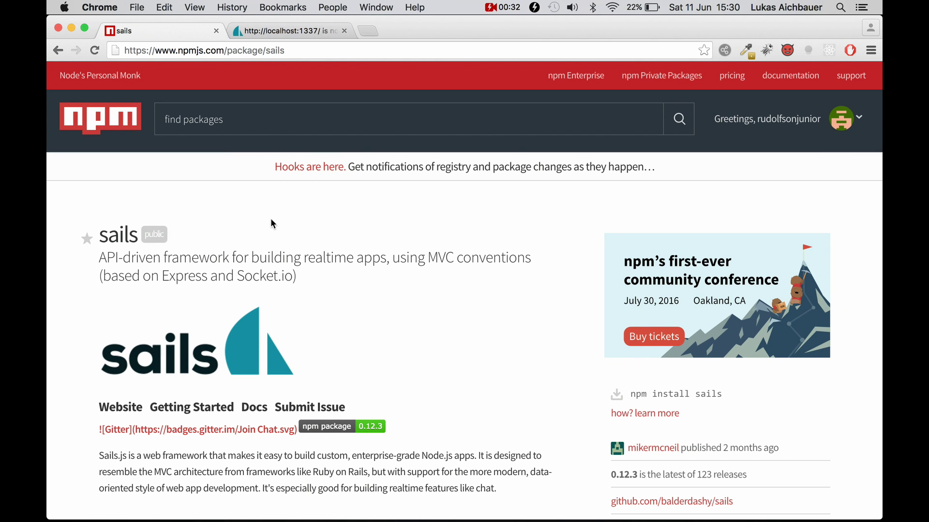
scroll(271, 218, down, 5)
Step: Copy 'sudo npm install sails -g' from the npm page and switch to Terminal
drag(266, 409, 118, 409)
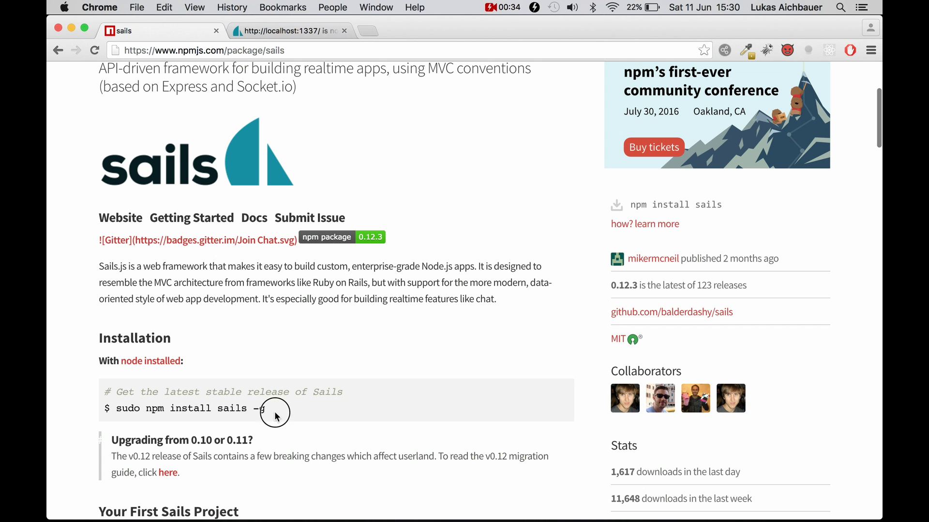
key(super+c)
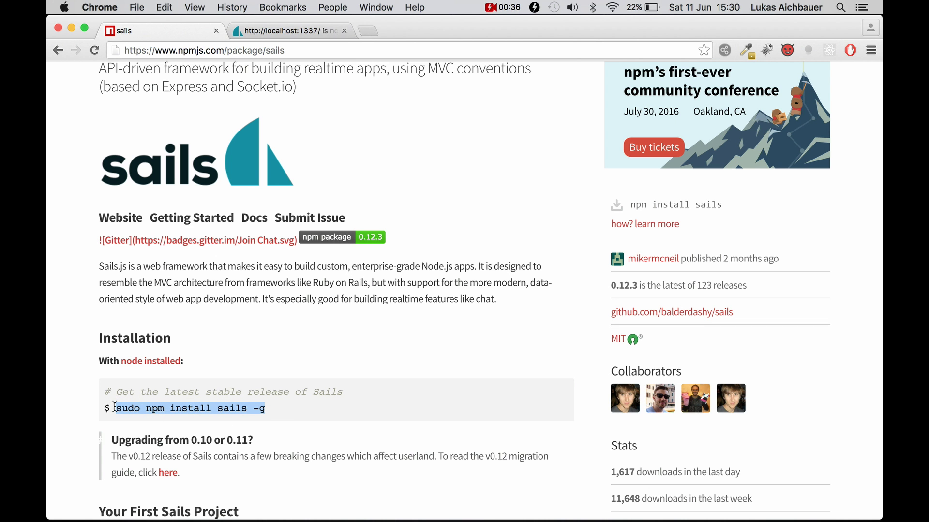
key(super+Tab)
Step: Paste 'sudo npm install sails -g', highlighting each word to explain it, and run it
key(super+v)
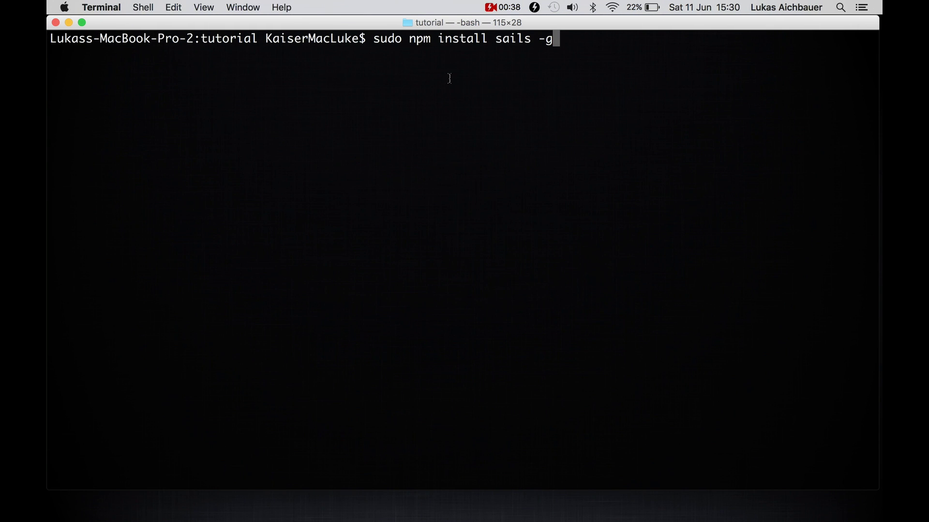
double_click(386, 38)
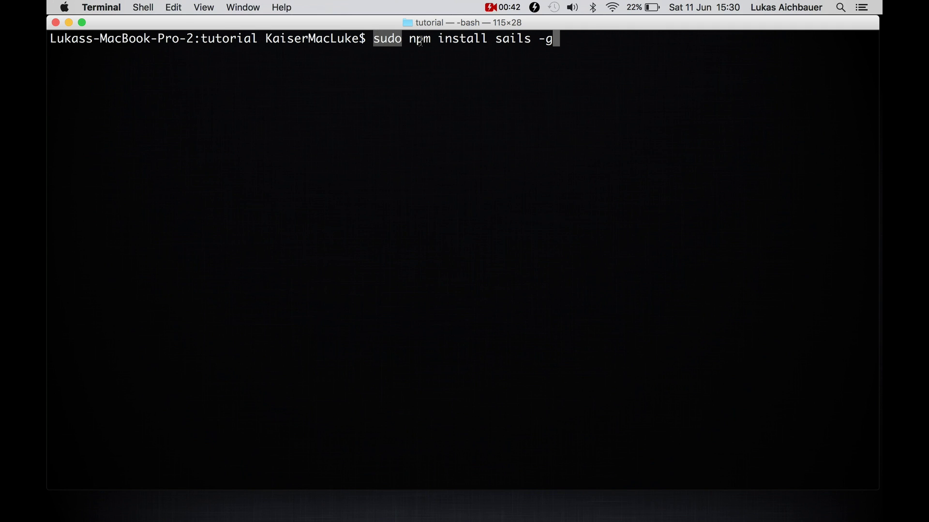
double_click(419, 39)
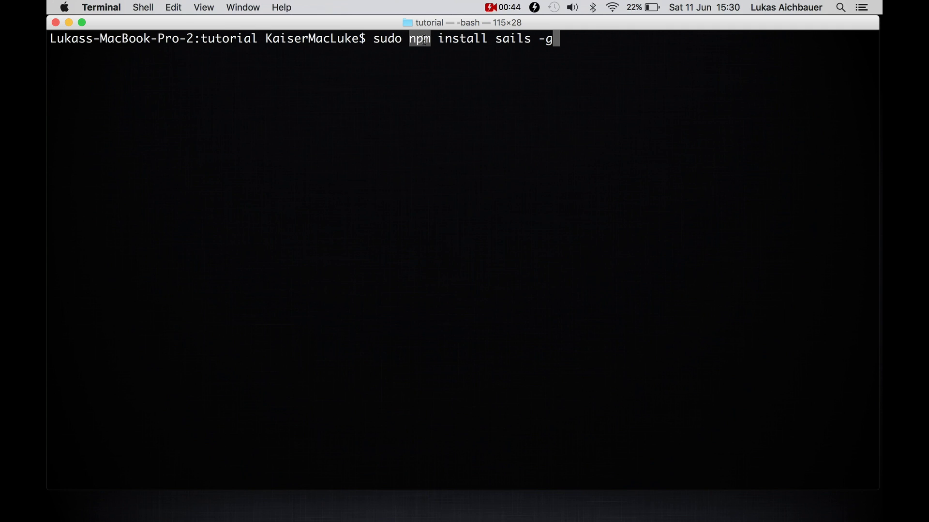
double_click(472, 39)
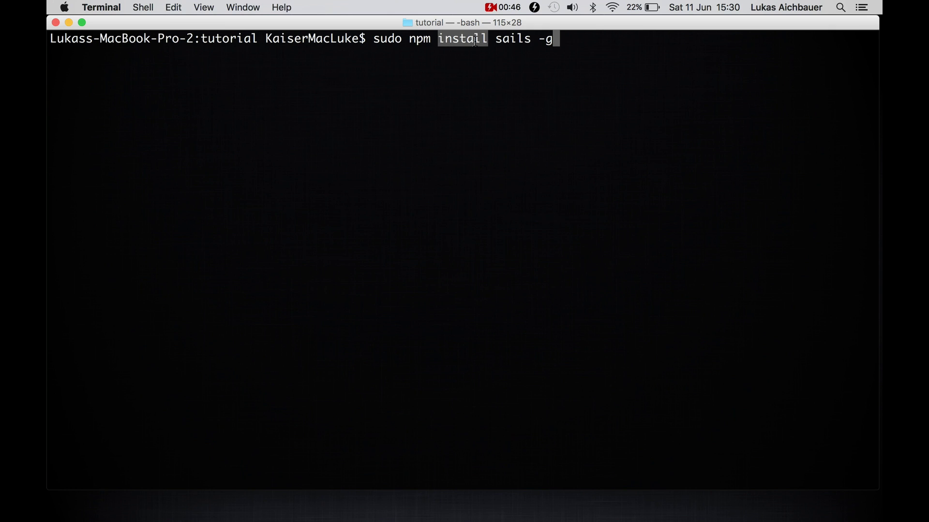
double_click(513, 39)
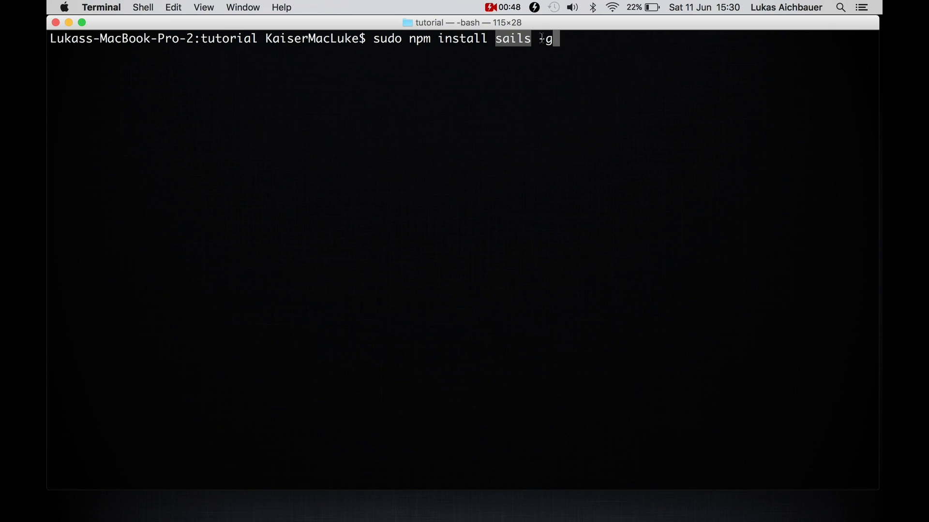
double_click(544, 39)
click(538, 38)
double_click(545, 39)
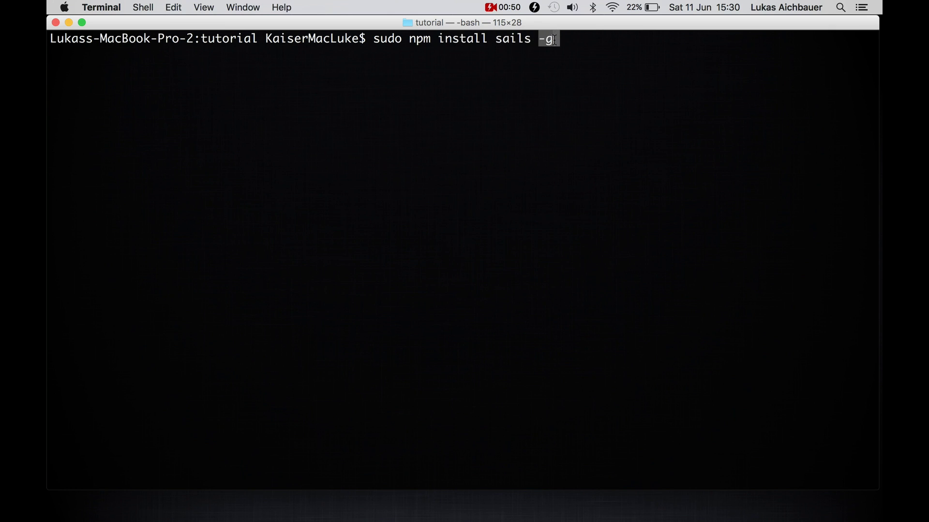
click(573, 38)
key(Return)
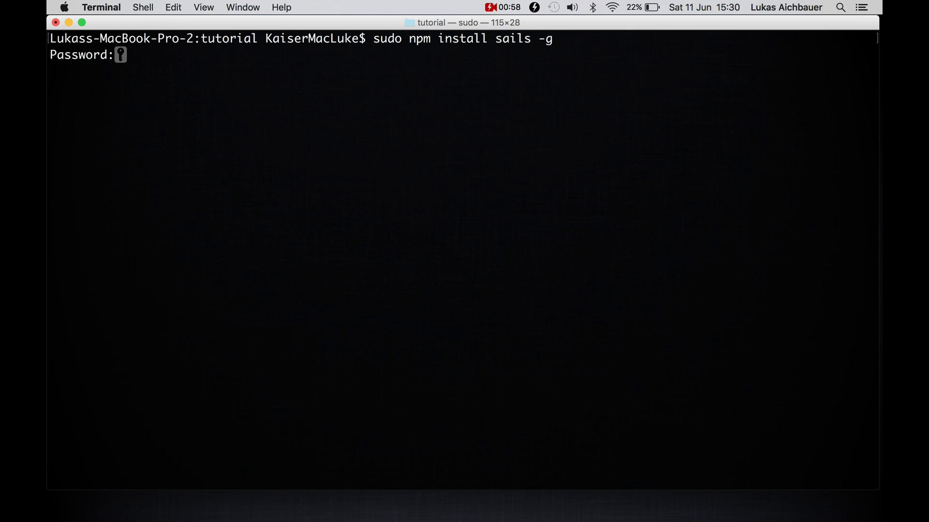
Step: Submit the administrator password so npm installs Sails globally
key(Return)
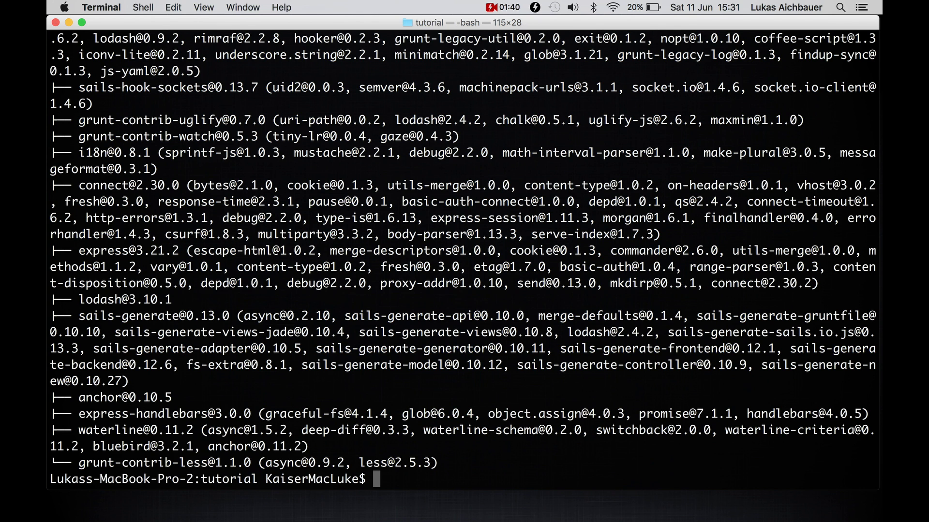
text(sails -)
text(v)
Step: Check with sails -v that Sails 0.12.3 is installed, then clear the screen
key(Return)
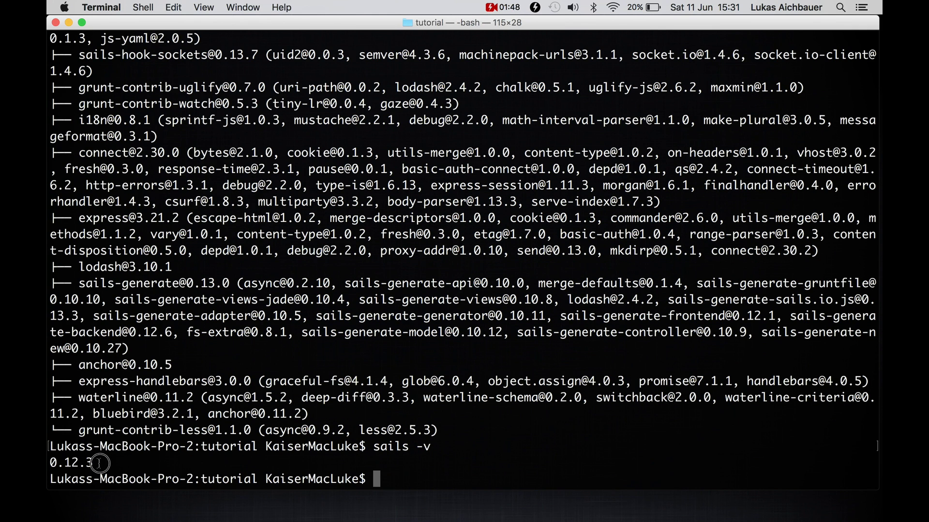
drag(94, 464, 49, 463)
click(143, 468)
text(clear)
key(Return)
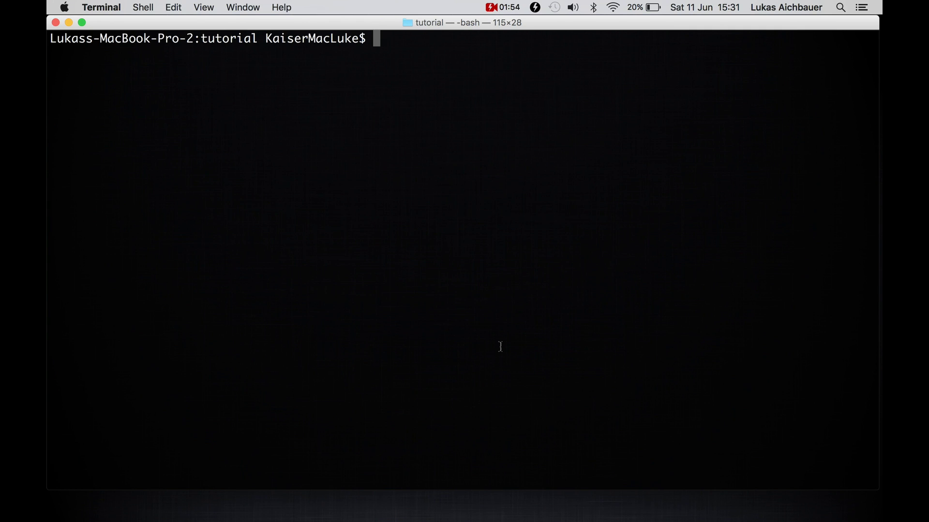
Step: Leave the tutorial folder for the home folder with cd .
double_click(220, 37)
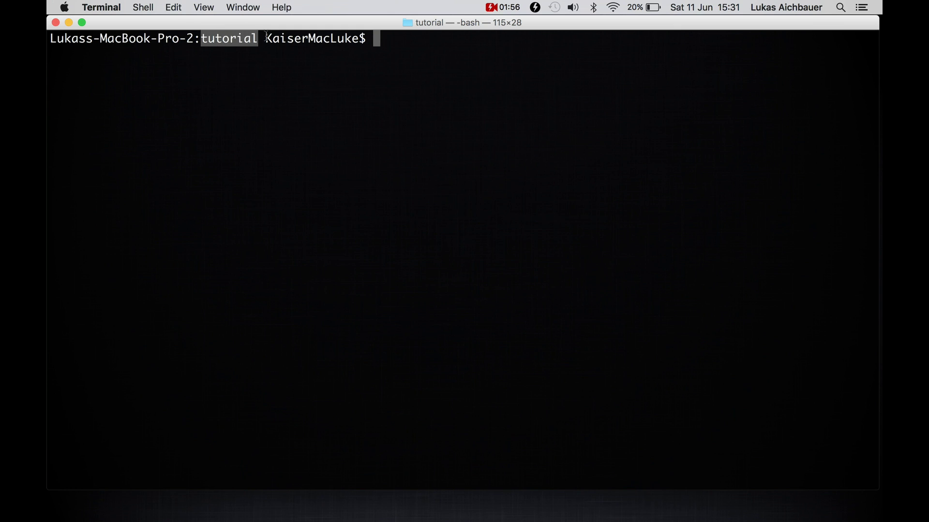
click(416, 36)
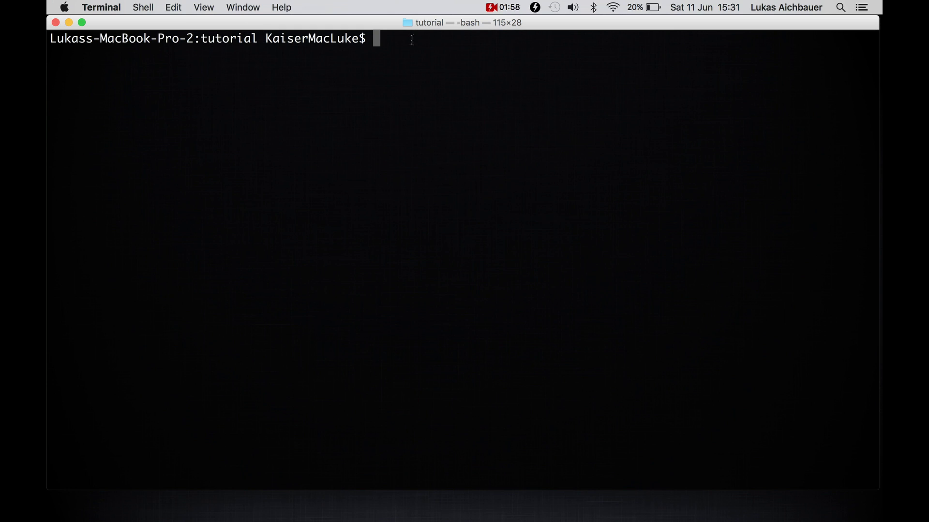
text(cd)
text( ..)
key(Return)
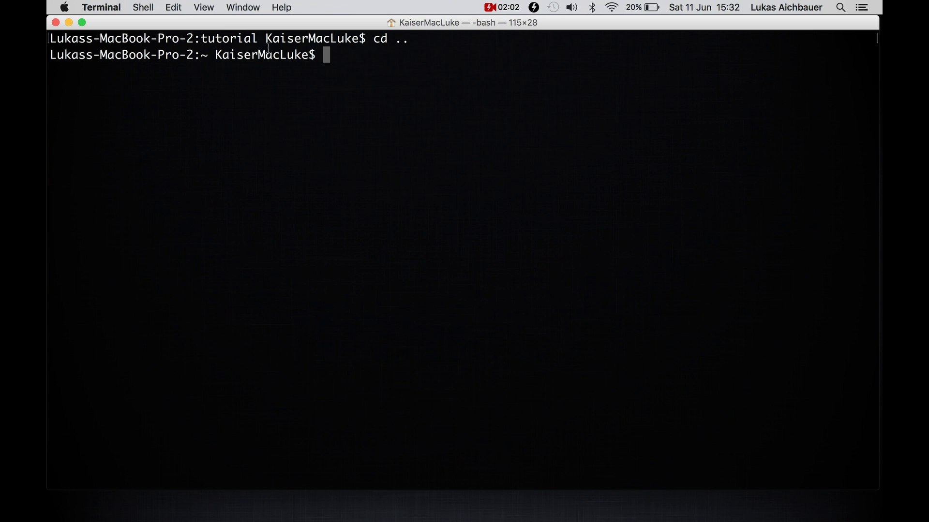
Step: Run sails -v from home, highlighting the reported version 0.12.3
double_click(267, 47)
click(348, 53)
text(sai)
text(ls -v)
key(Return)
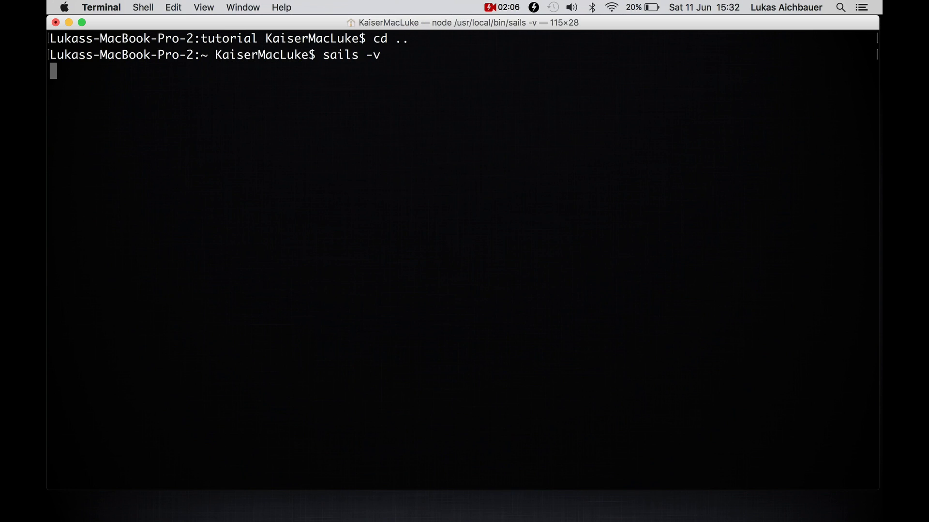
click(103, 71)
double_click(103, 70)
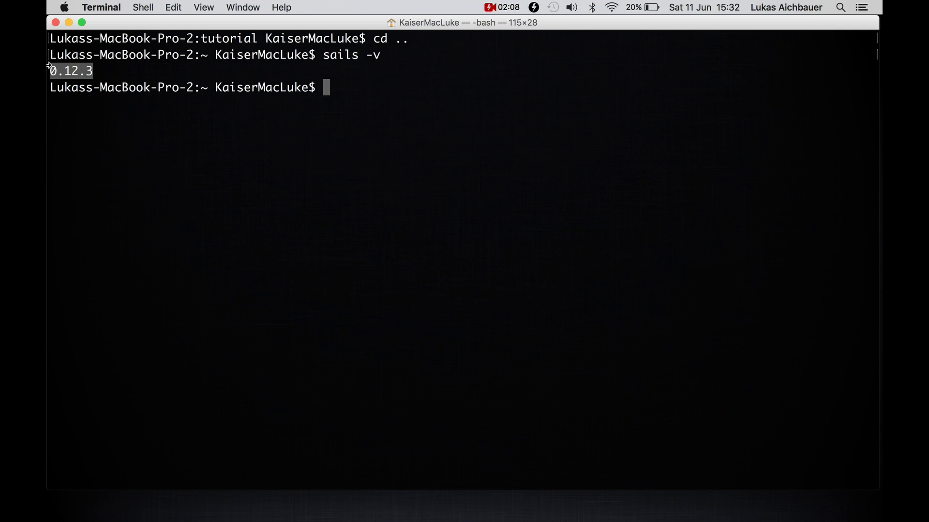
text(cd)
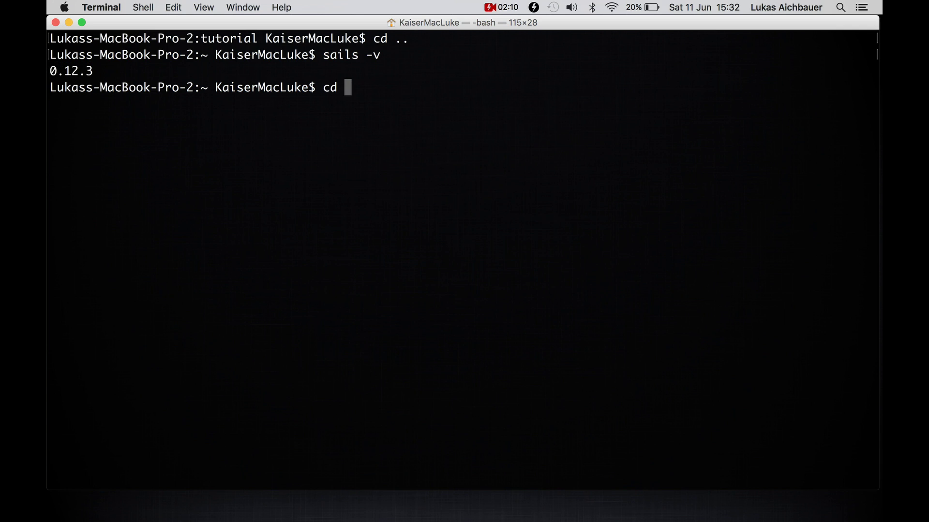
text( tu)
Step: Change into tutorial/ and generate a new Sails app named 'test' there
key(Tab)
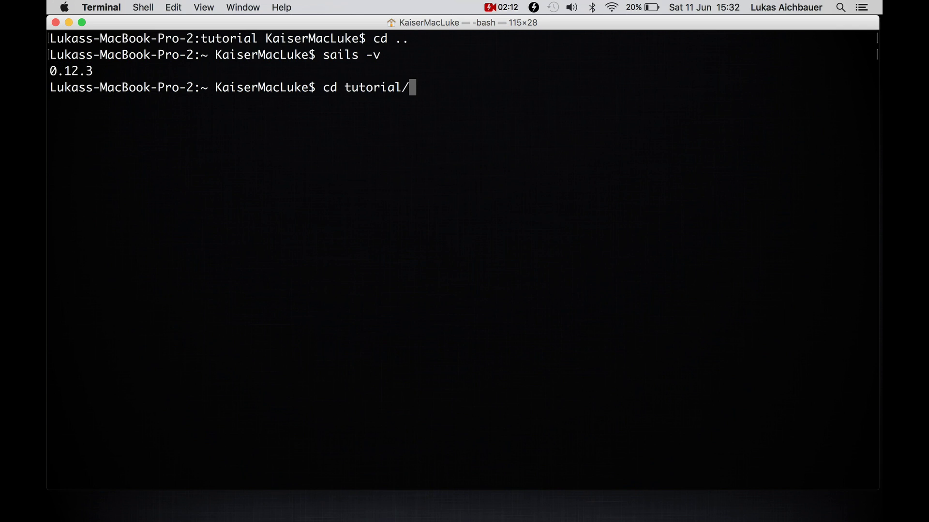
key(Return)
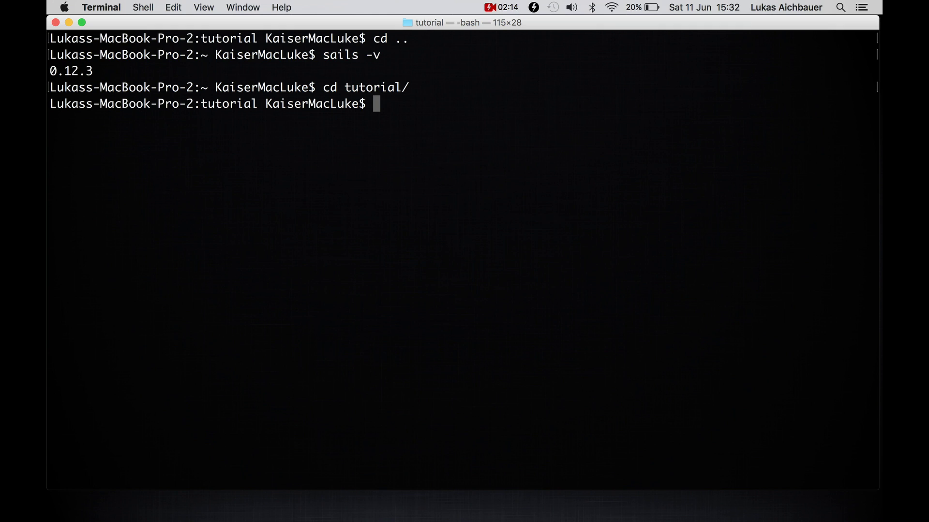
text(sails )
text(new )
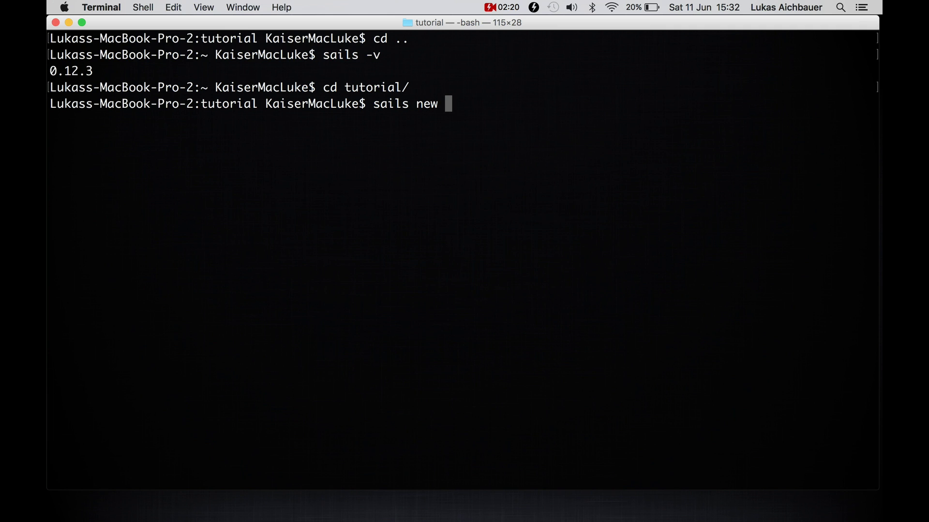
text(test)
key(Return)
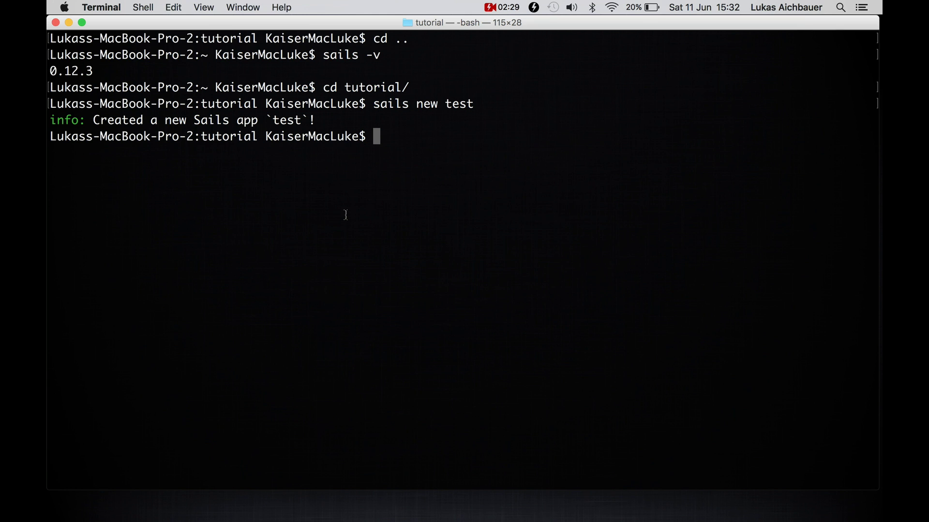
key(ctrl+Up)
key(Escape)
Step: Browse in Finder to tutorial/test to view its generated files, then return to Terminal
click(165, 501)
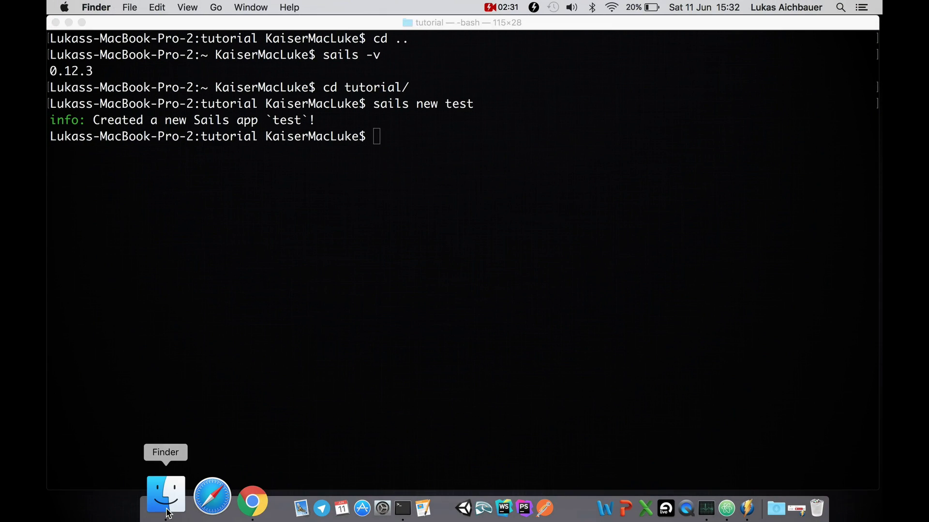
scroll(401, 346, down, 10)
click(366, 423)
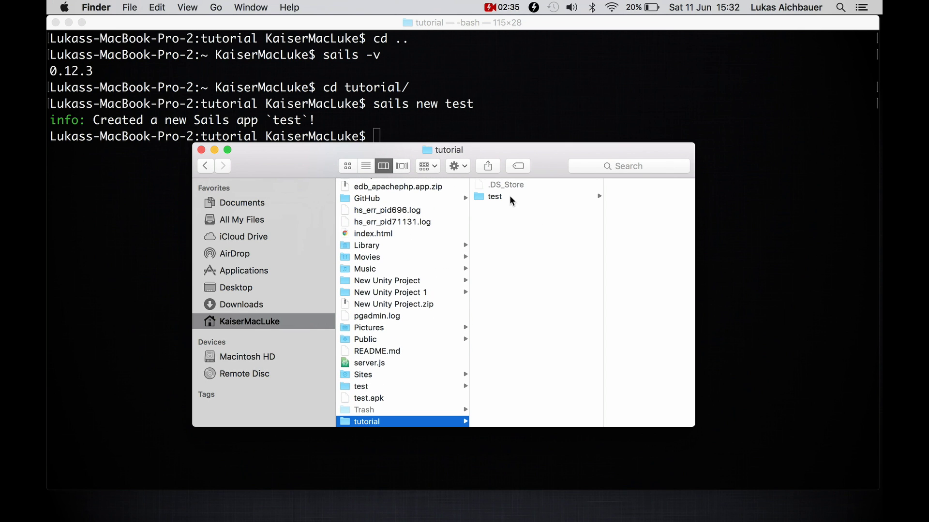
click(513, 197)
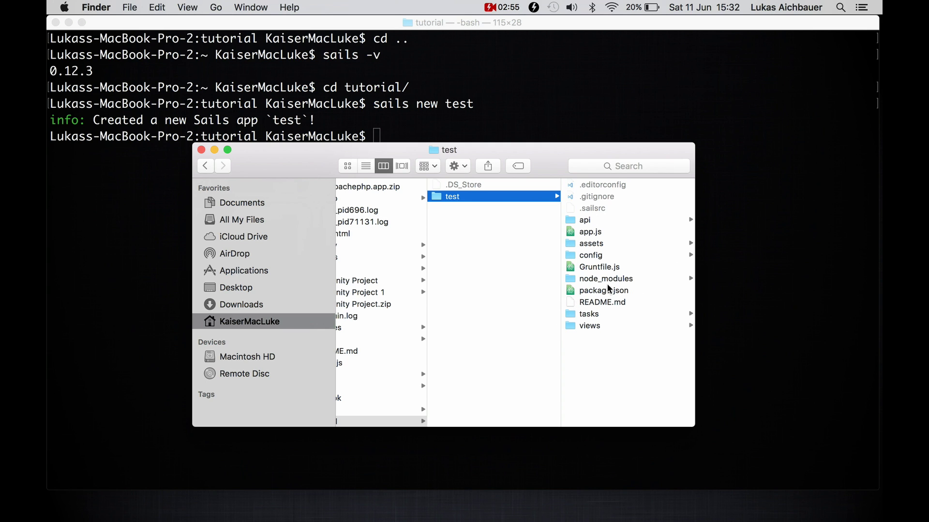
click(530, 115)
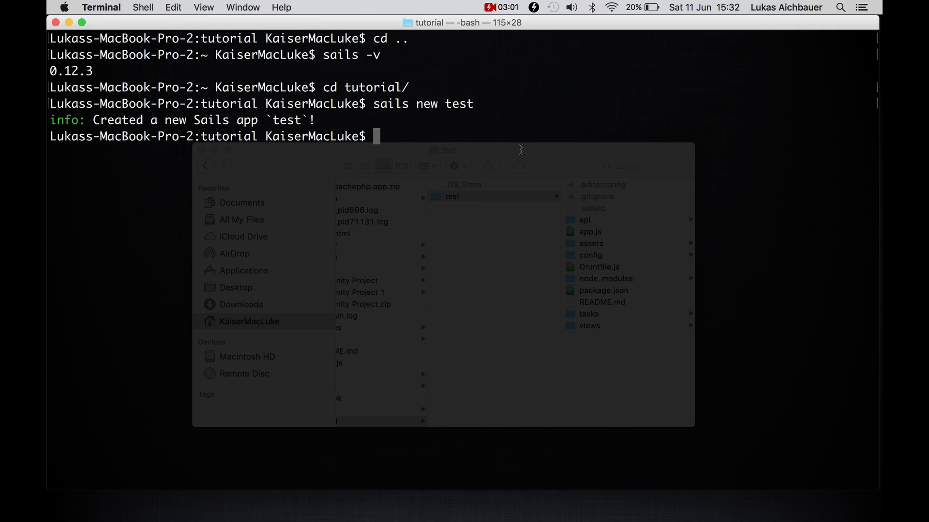
text(sails)
Step: Erase the half-typed command and cd into the test app folder
key(BackSpace)
key(BackSpace)
key(BackSpace)
key(BackSpace)
key(BackSpace)
text(cd test)
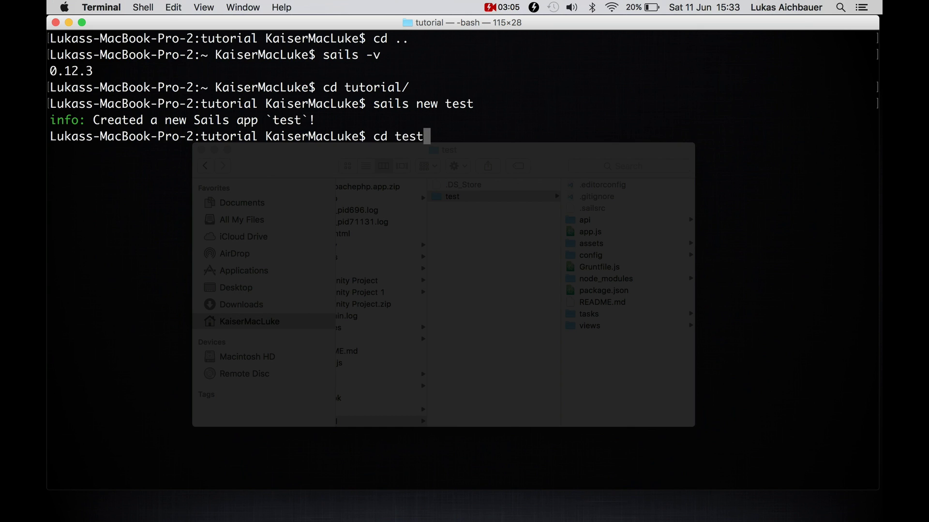
key(Return)
text(sai)
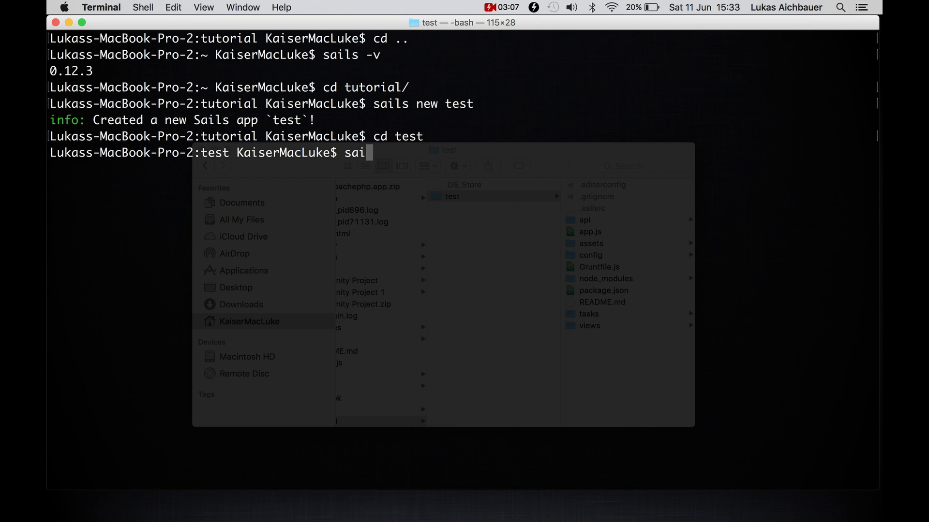
text(ls lift)
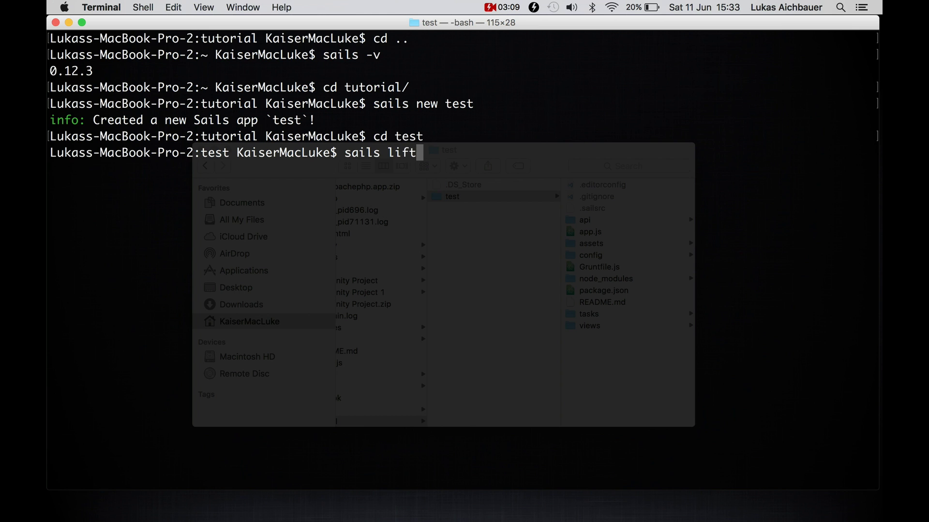
key(super+Tab)
click(290, 30)
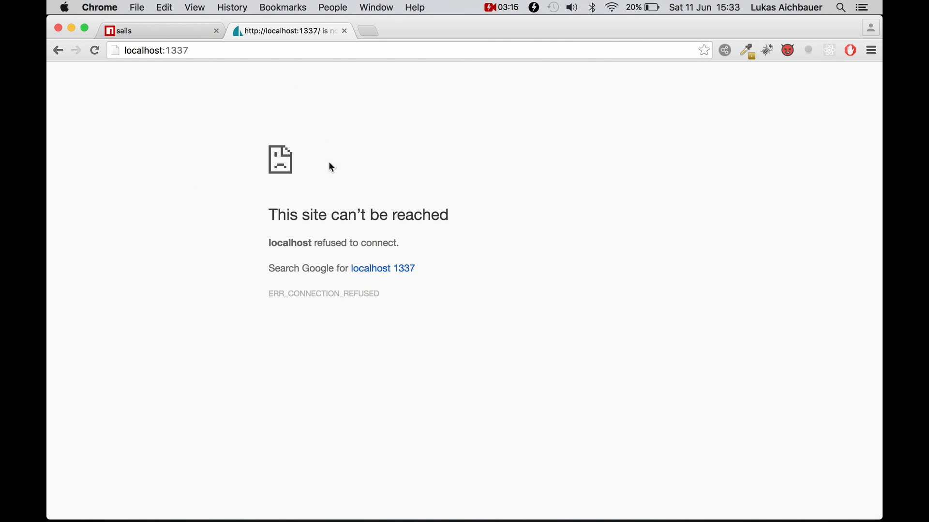
click(196, 50)
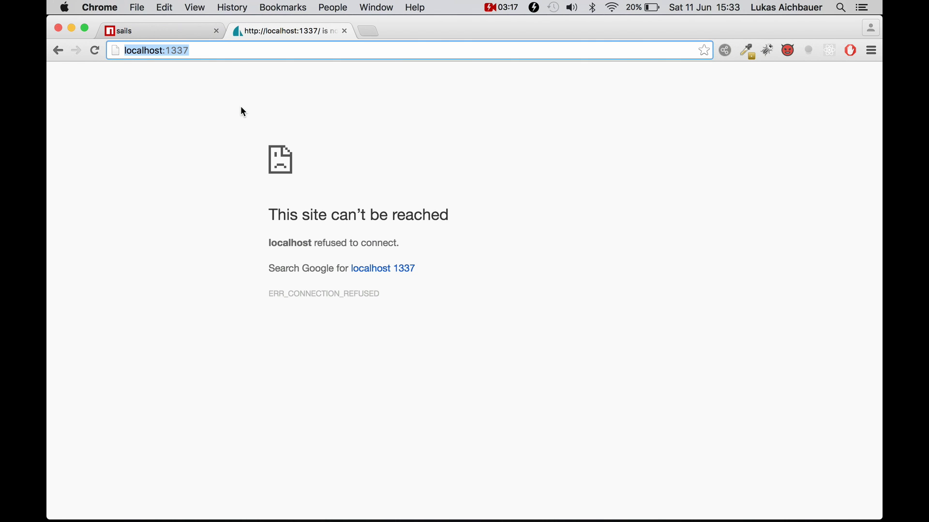
key(Return)
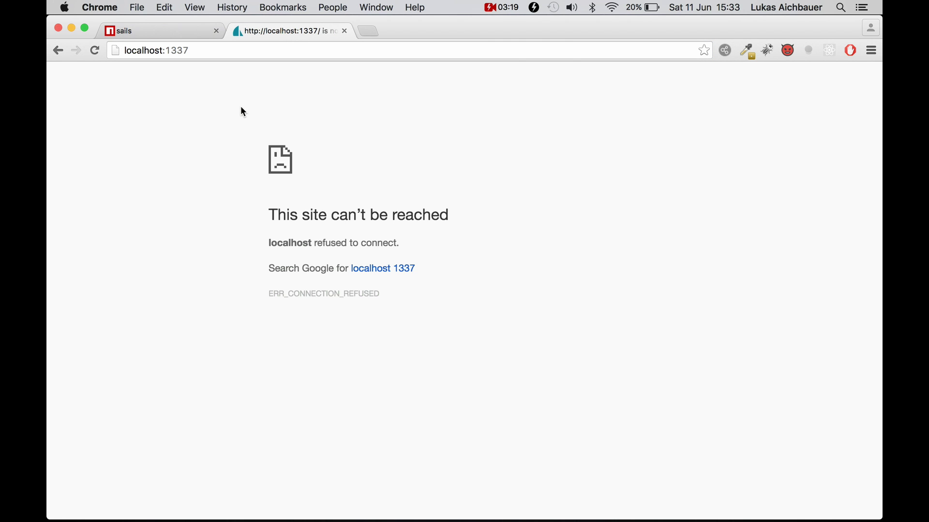
key(super+Tab)
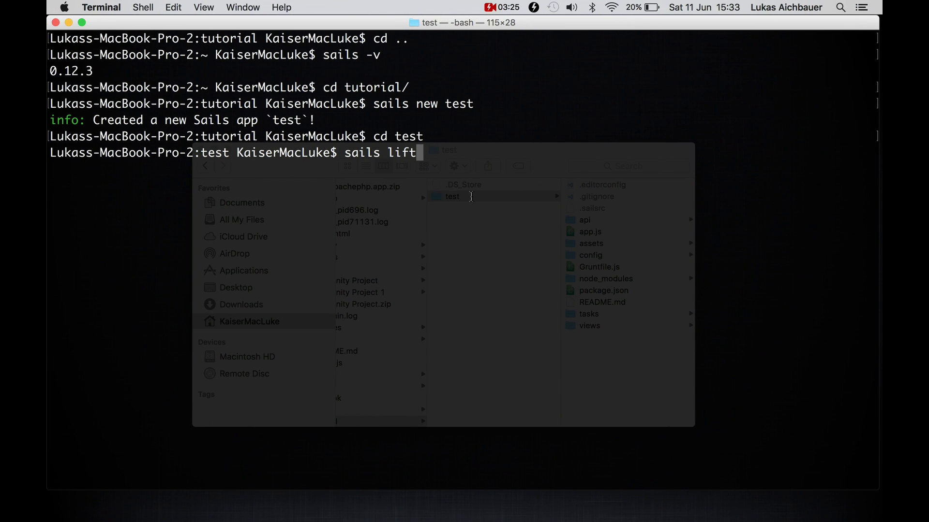
key(Return)
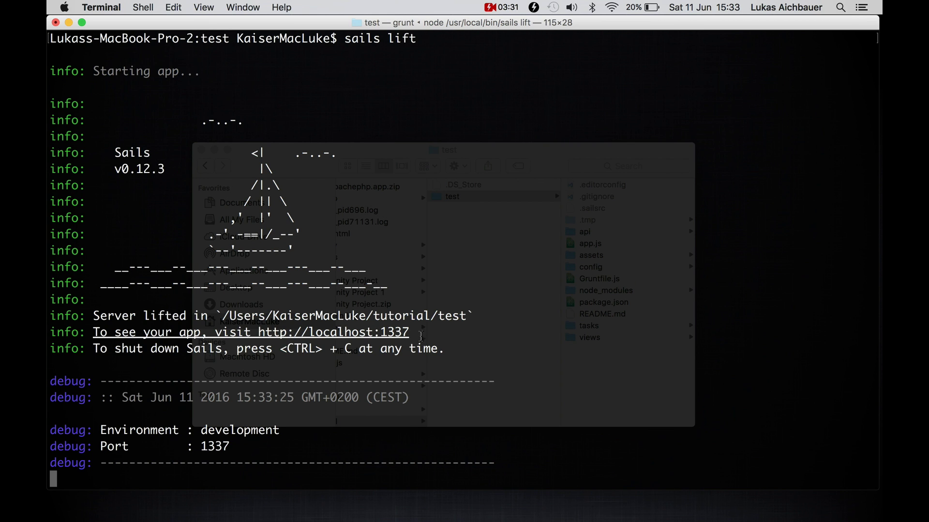
drag(413, 334, 245, 332)
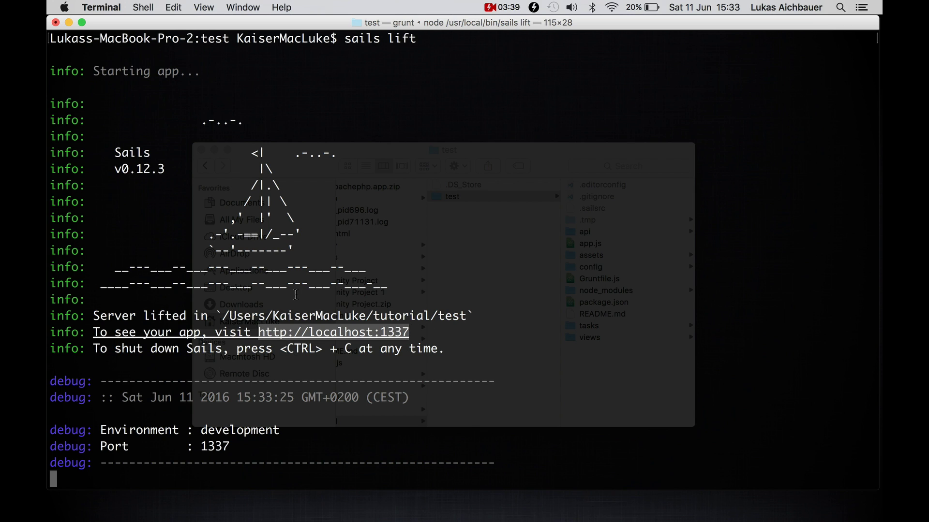
key(super+Tab)
click(312, 51)
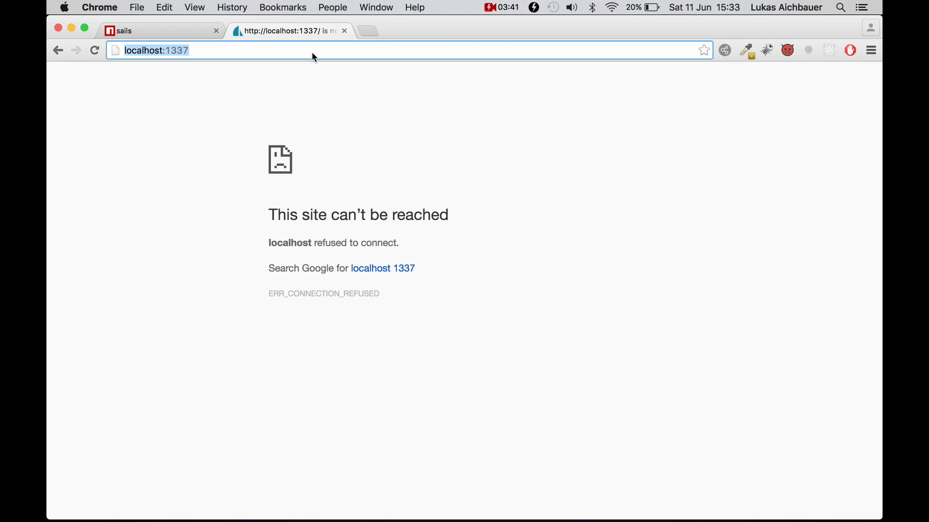
text(http://localhost:1337)
key(Return)
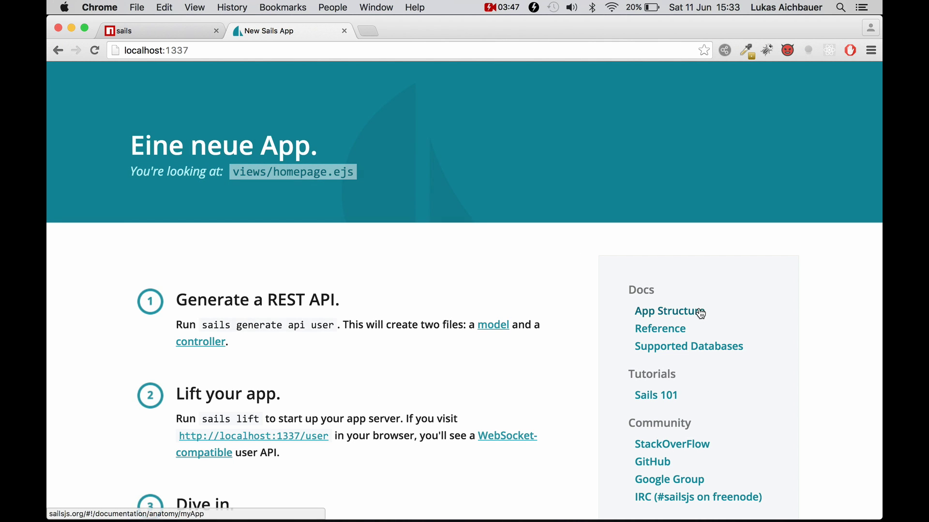
scroll(703, 312, down, 5)
scroll(485, 135, up, 5)
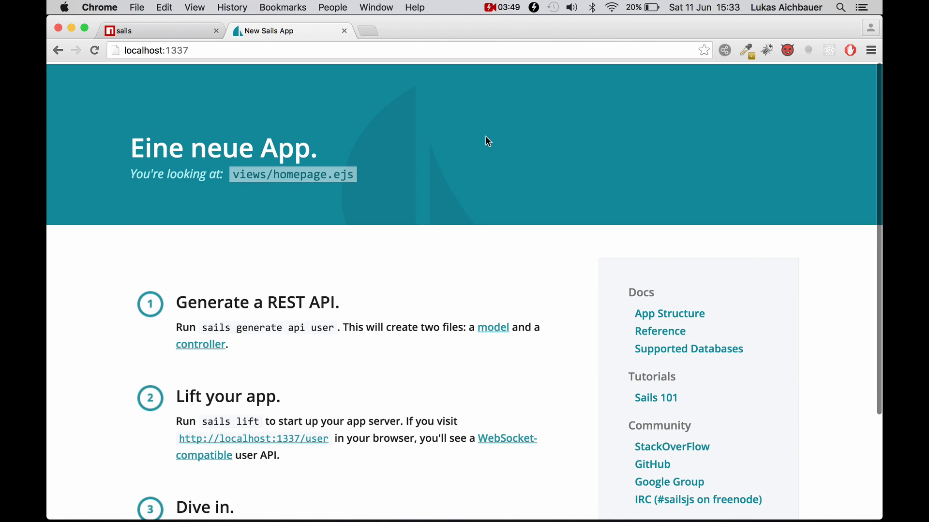
key(ctrl+Left)
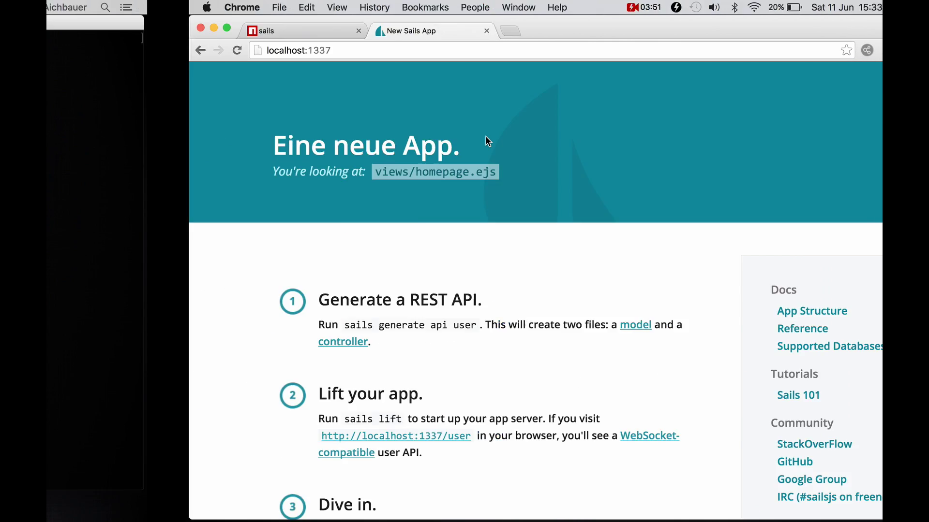
scroll(464, 261, up, 10)
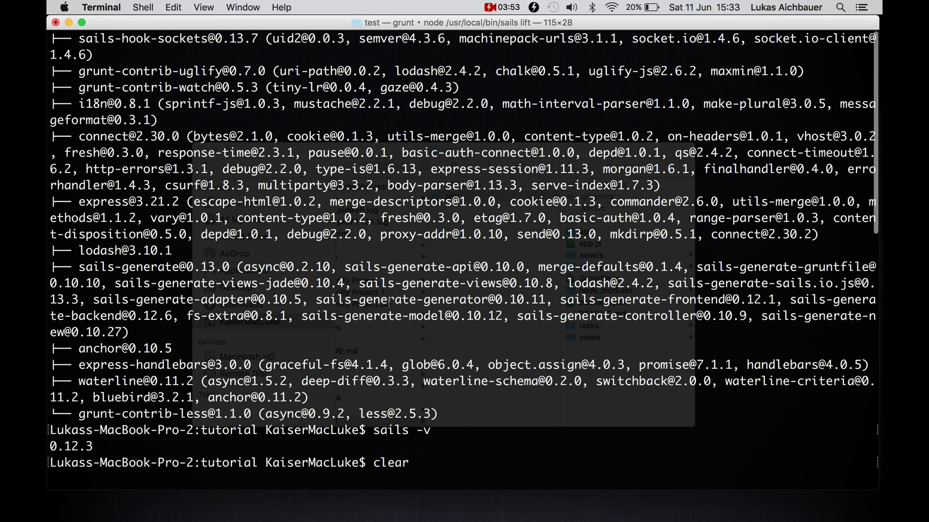
scroll(464, 261, down, 12)
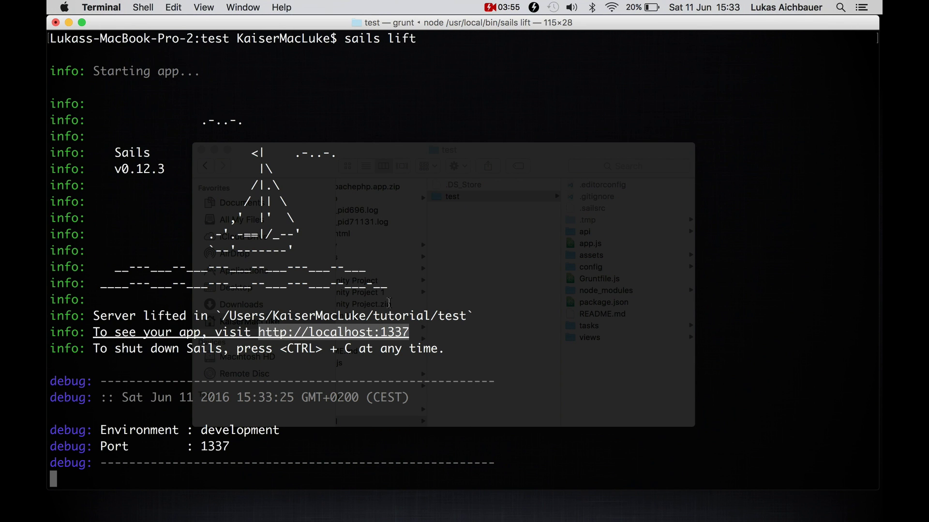